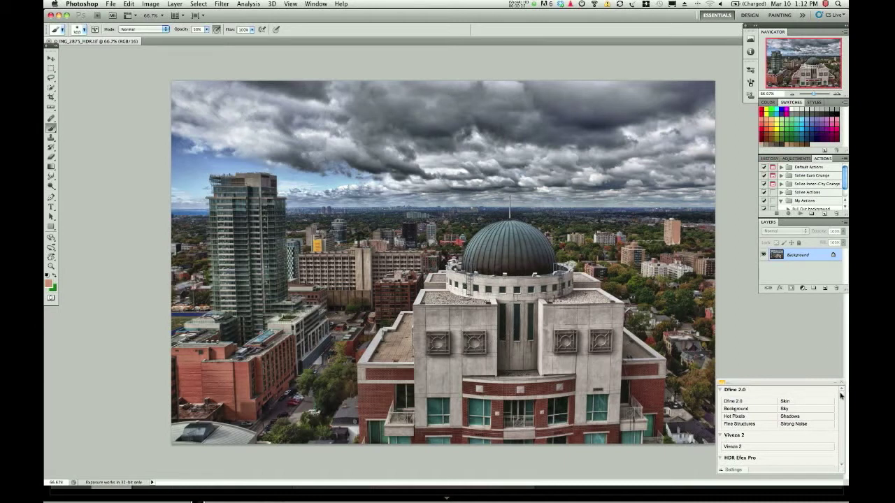
# - Scroll the Nik Selective Tool panel down to the Color Efex Pro 3.0 Complete filters
pyautogui.scroll(-5, 840, 396)
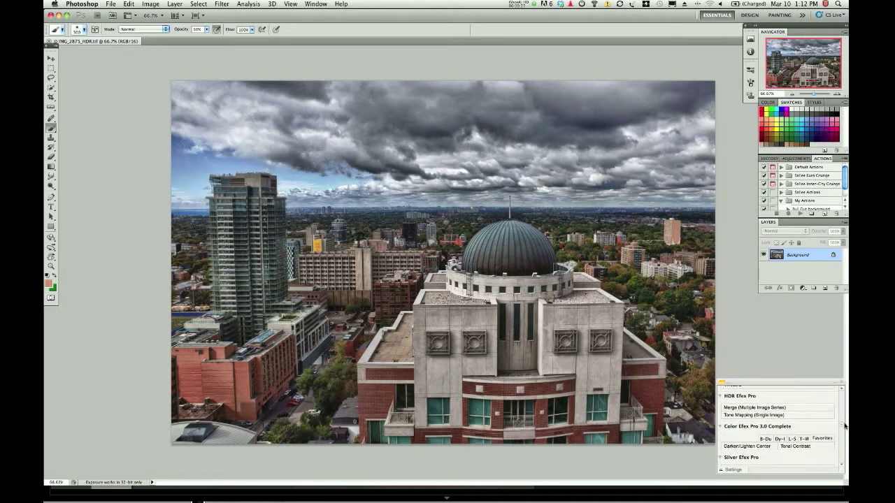
# - Apply Tonal Contrast (Highlight +22, Shadow +23, Saturation +12), comparing with the preview before accepting
pyautogui.click(795, 445)
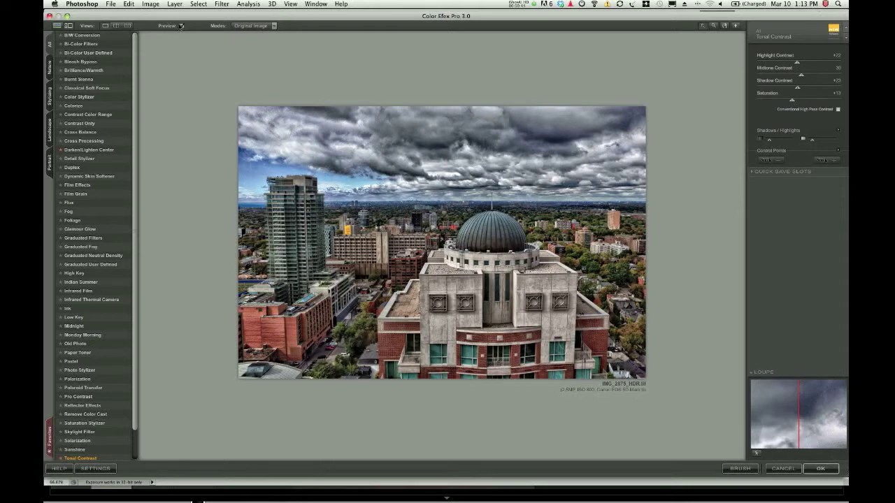
pyautogui.click(181, 26)
pyautogui.click(181, 26)
pyautogui.click(181, 26)
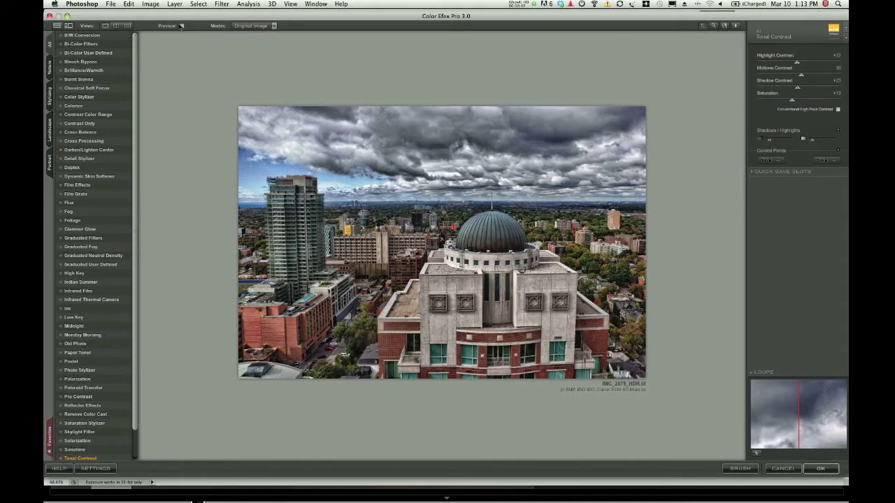
pyautogui.click(182, 26)
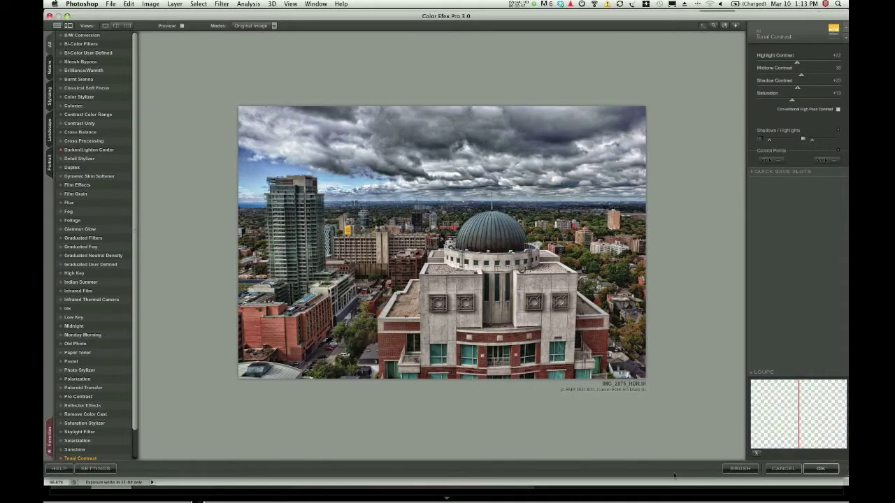
pyautogui.click(735, 470)
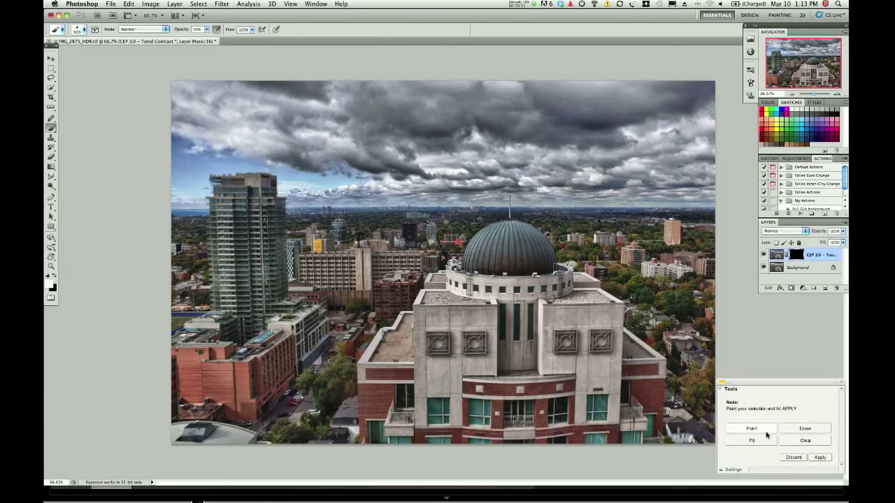
# - Paint Tonal Contrast onto the dome, building and sky with brush sizes 175 and 200
pyautogui.click(746, 430)
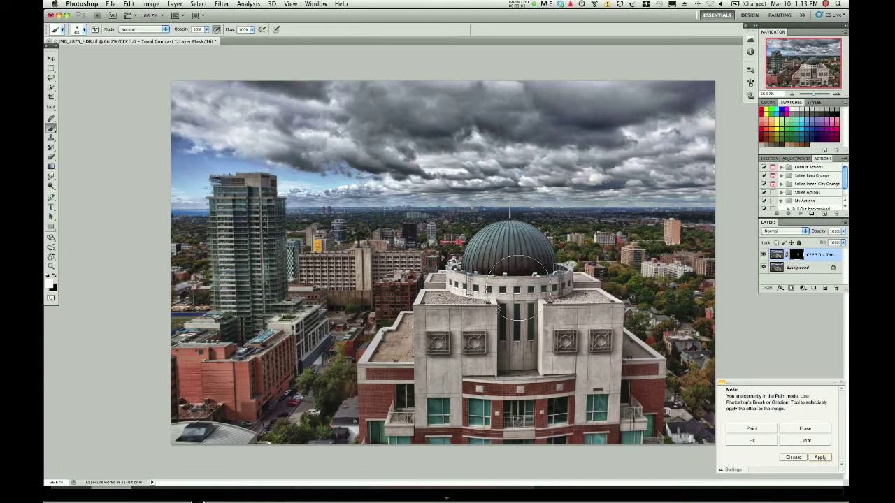
pyautogui.press('[')
pyautogui.press('[')
pyautogui.press('[')
pyautogui.press('[')
pyautogui.press('[')
pyautogui.press('[')
pyautogui.press(']')
pyautogui.press(']')
pyautogui.press(']')
pyautogui.press(']')
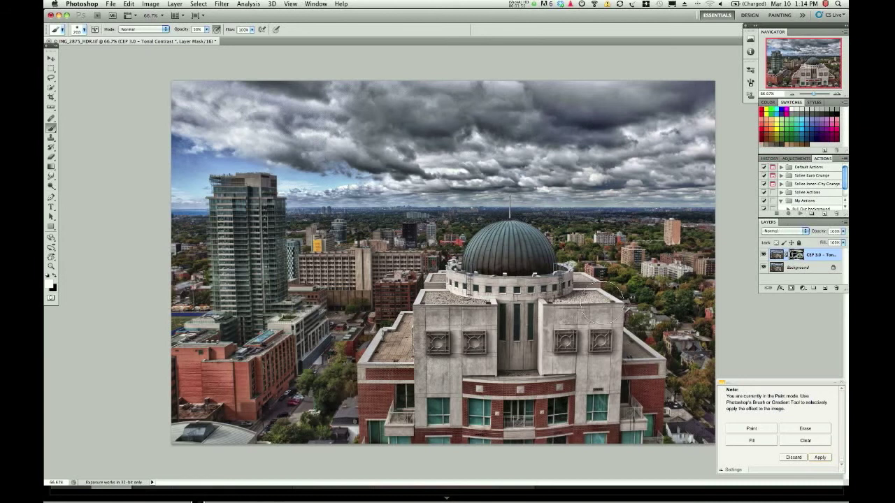
pyautogui.click(764, 254)
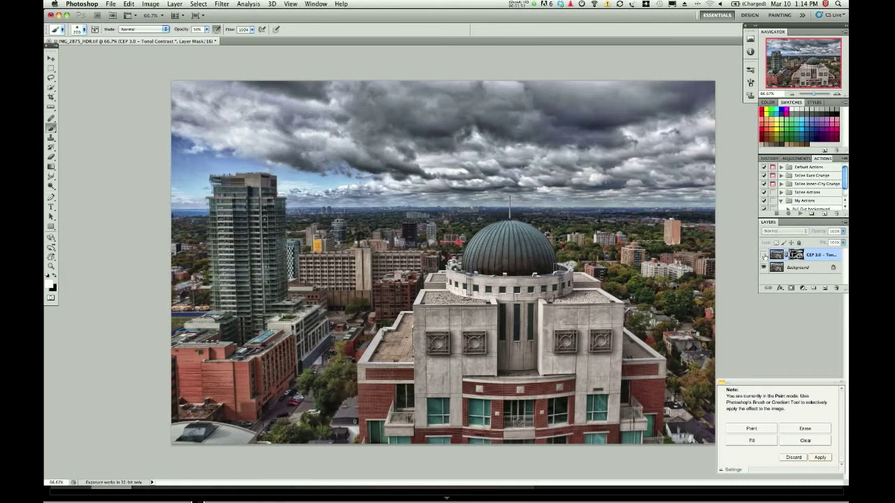
pyautogui.click(764, 255)
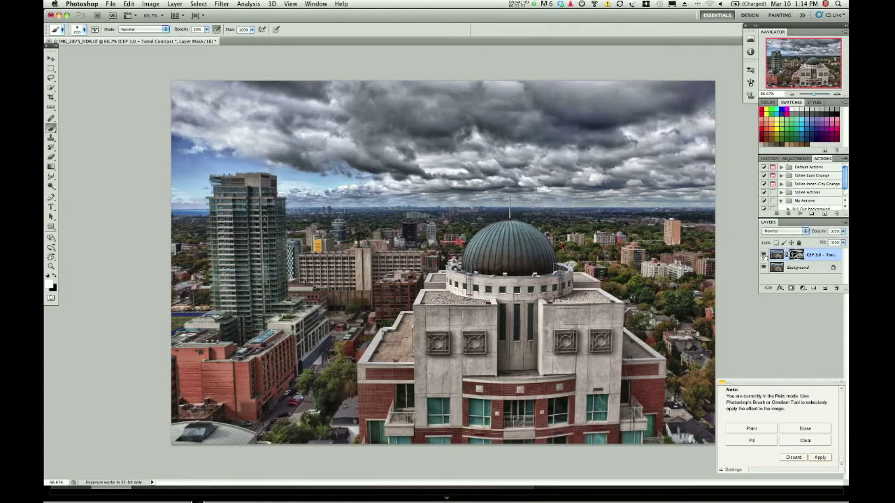
pyautogui.click(820, 458)
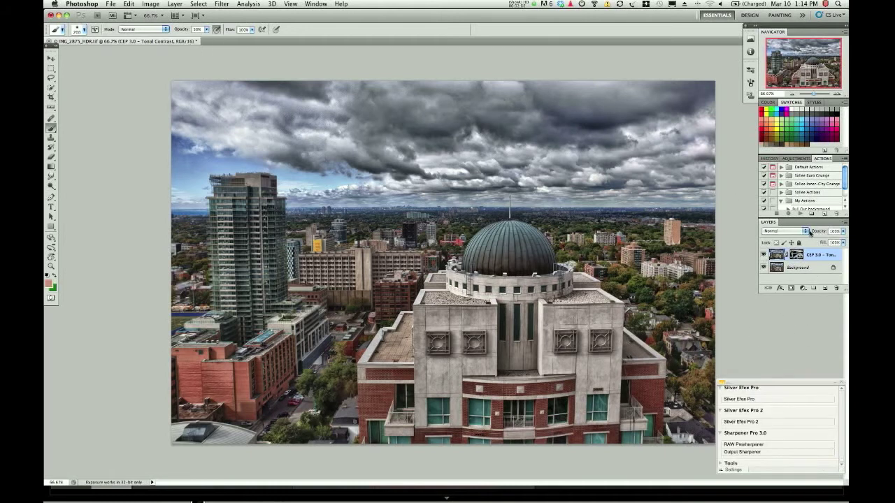
# - Run the White 1/2 Inch Border action, then launch Silver Efex Pro 2 on a new layer
pyautogui.scroll(-2, 813, 206)
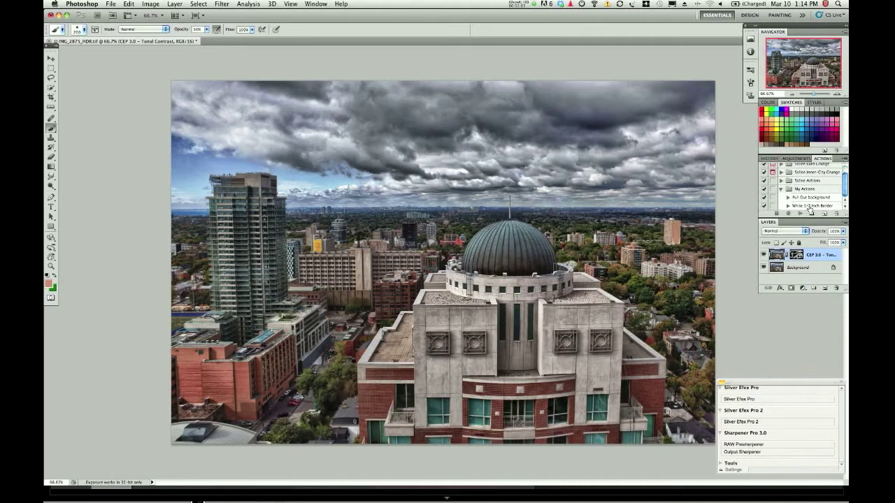
pyautogui.click(807, 207)
pyautogui.click(799, 213)
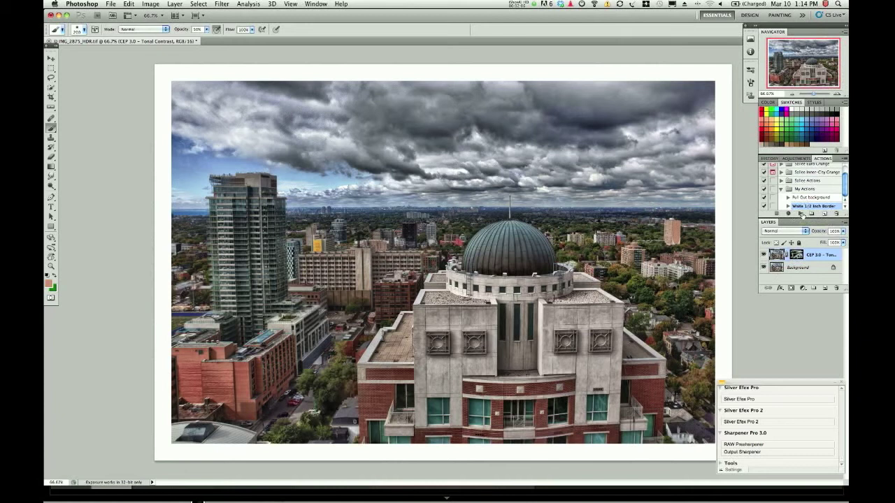
pyautogui.click(747, 422)
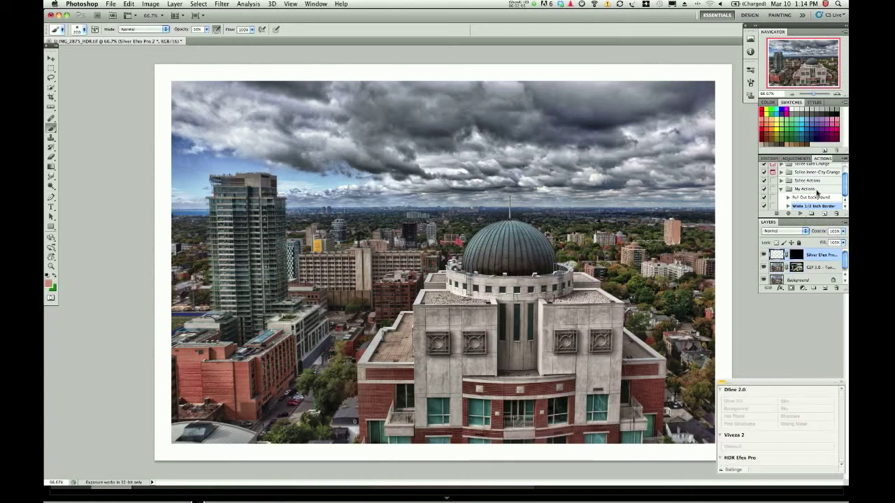
pyautogui.press('super+alt+f')
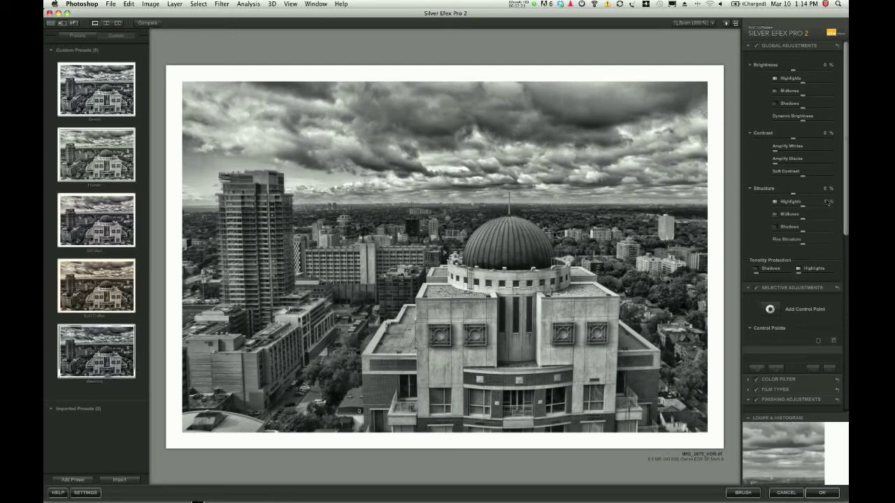
# - Add a rough Type 1 image border at 31% size with a varied edge, and accept
pyautogui.scroll(-10, 837, 250)
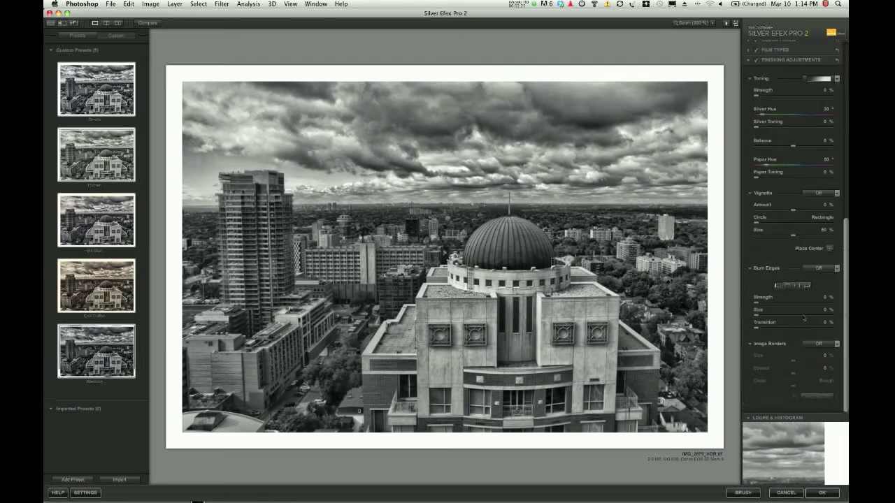
pyautogui.click(827, 344)
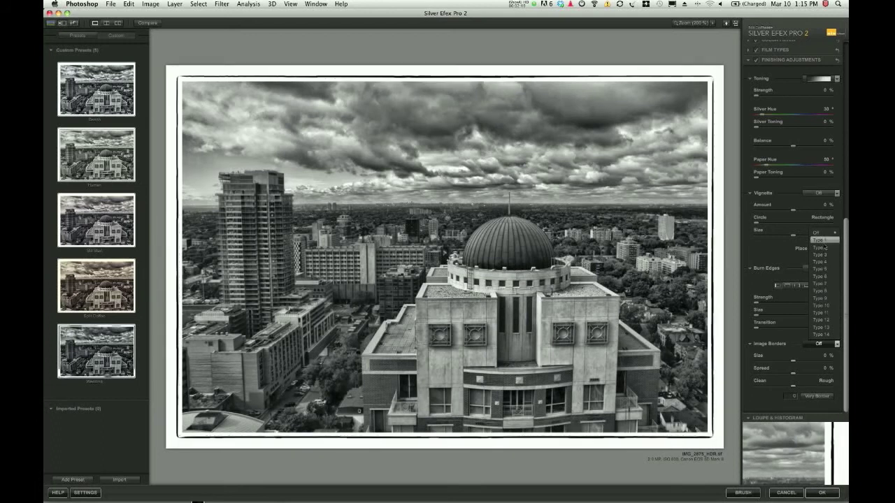
pyautogui.click(818, 240)
pyautogui.moveTo(793, 362); pyautogui.dragTo(805, 364)
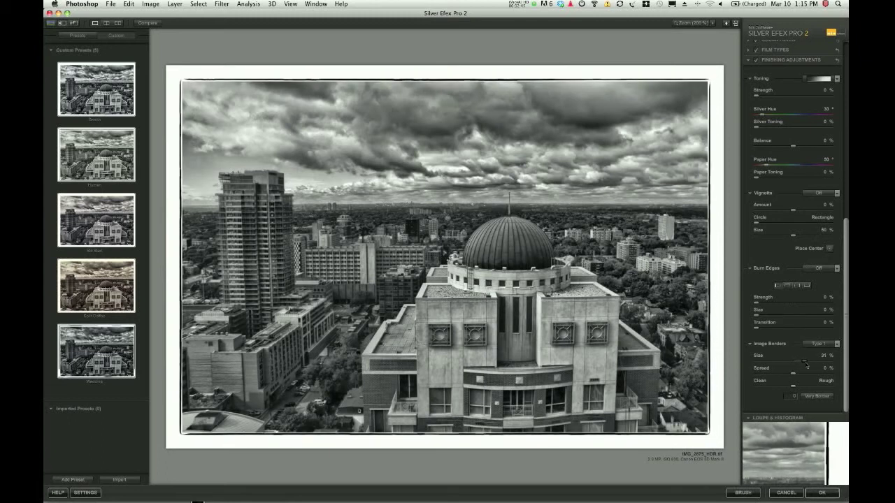
pyautogui.click(818, 396)
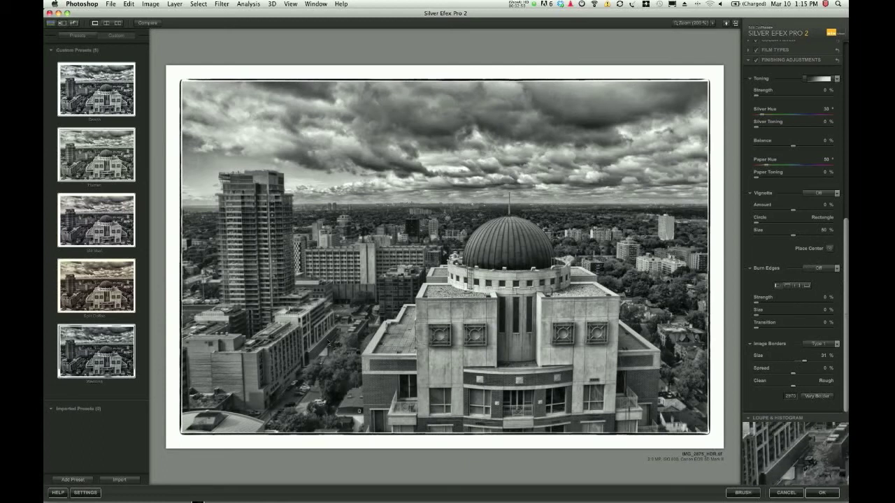
pyautogui.click(815, 493)
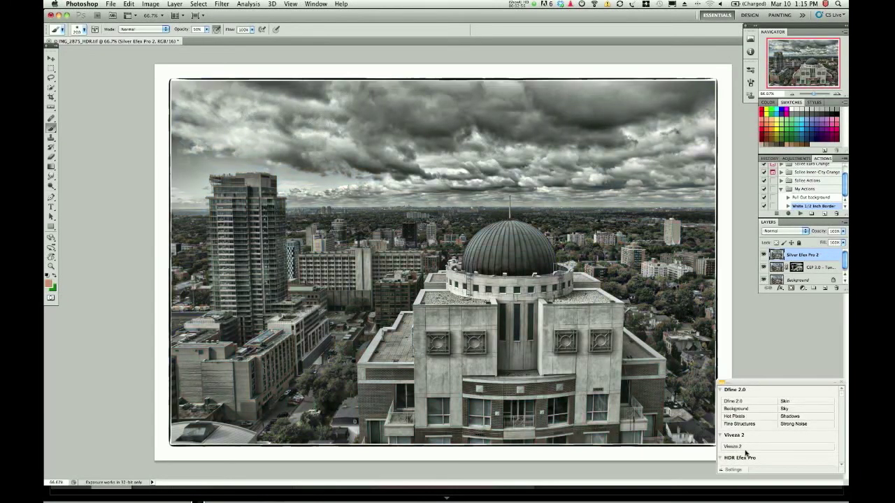
# - Set the Silver Efex Pro 2 layer to Luminosity blending and compare it against the original
pyautogui.click(781, 234)
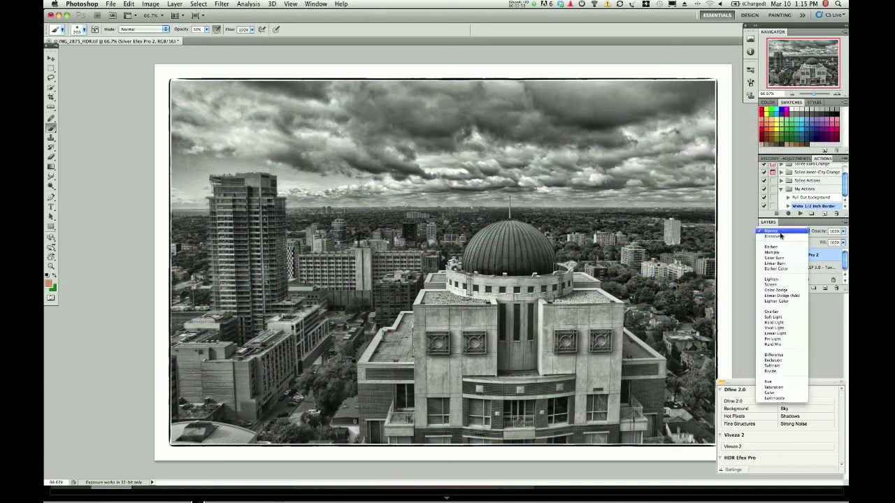
pyautogui.click(798, 400)
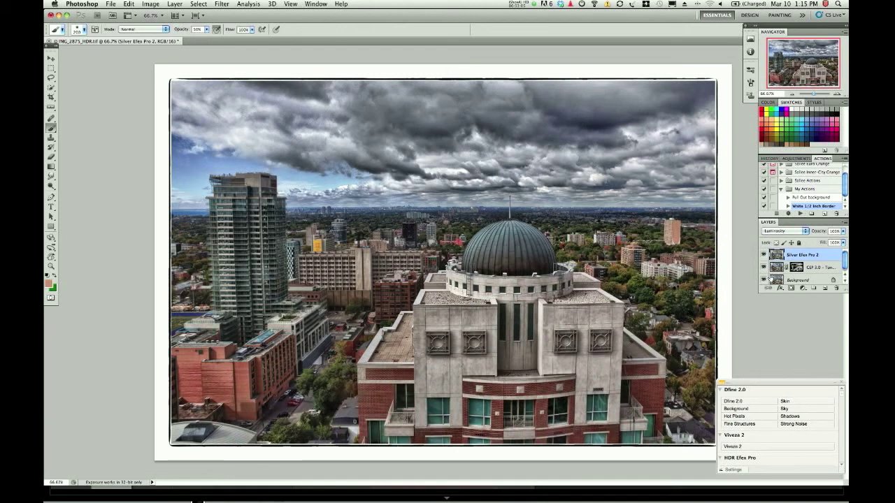
pyautogui.keyDown('alt'); pyautogui.click(763, 280); pyautogui.keyUp('alt')
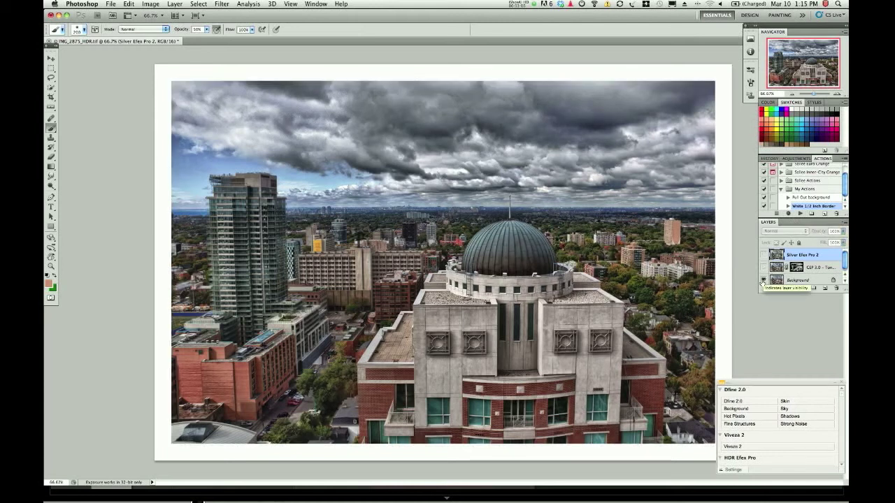
pyautogui.keyDown('alt'); pyautogui.click(763, 280); pyautogui.keyUp('alt')
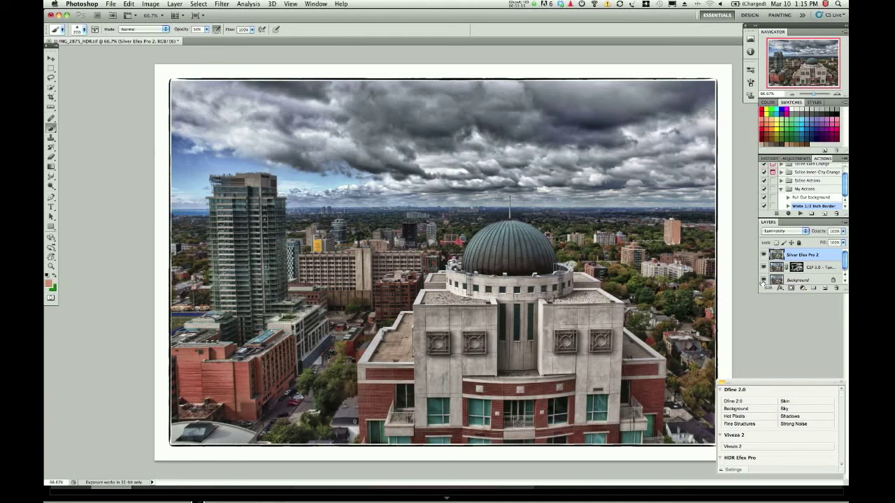
pyautogui.click(111, 3)
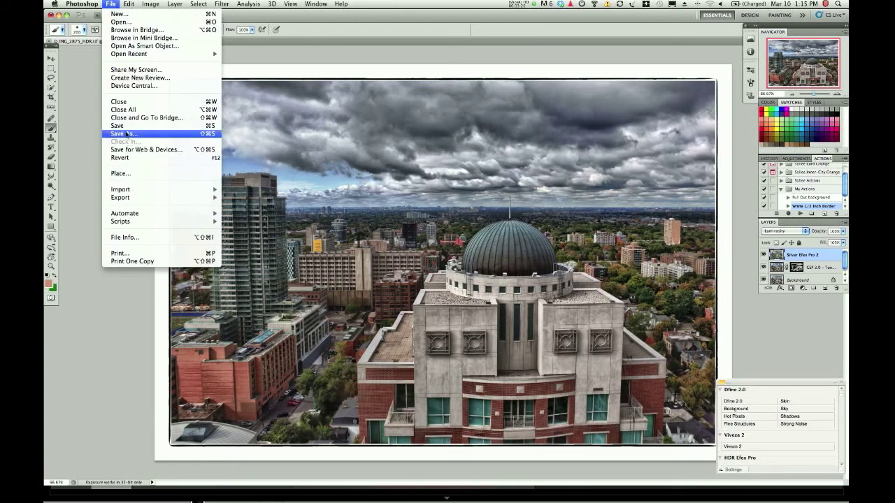
pyautogui.click(73, 153)
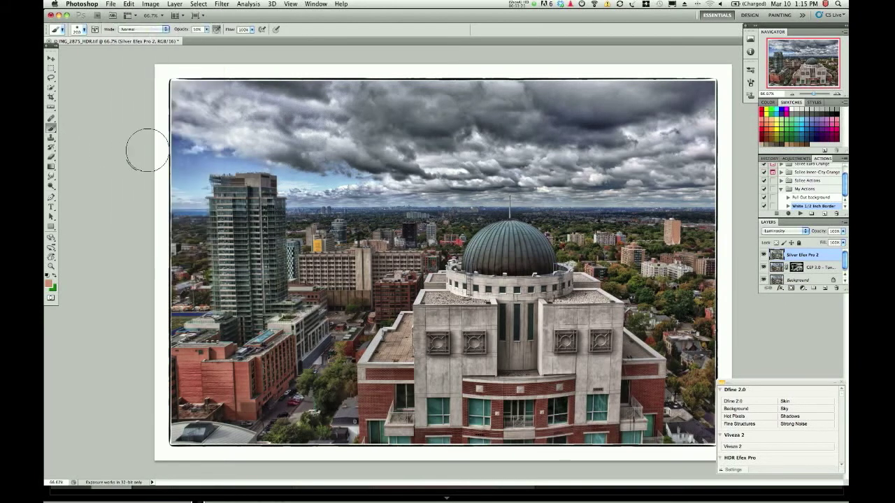